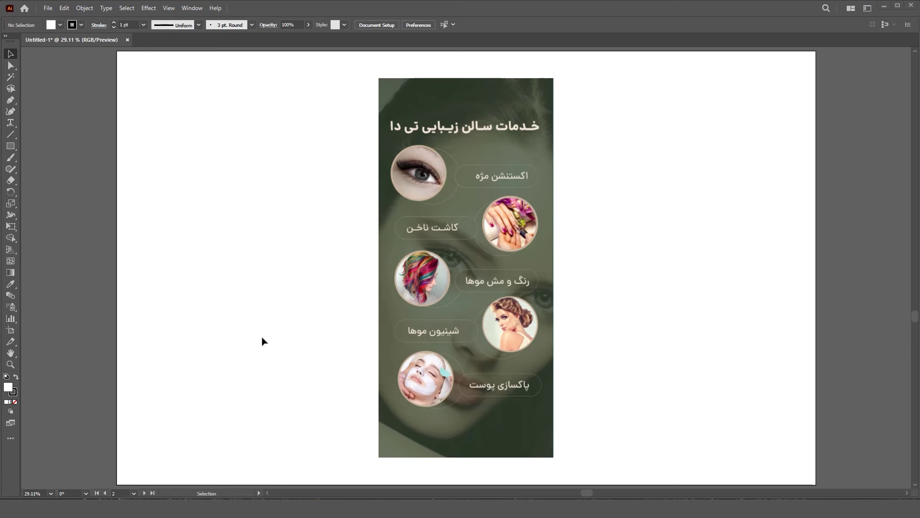
Step: Advance from the green salon poster on artboard 2 to the next artboard
{"action": "left_click", "coordinate": [145, 493]}
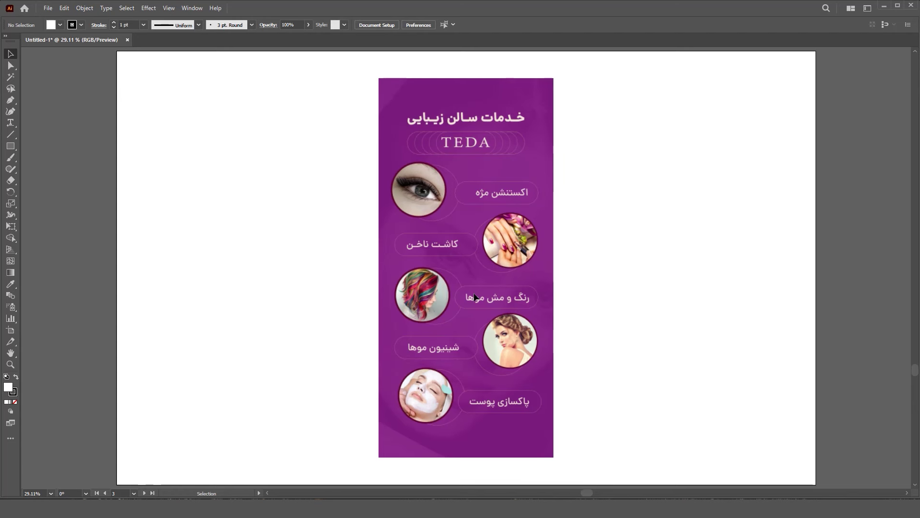
Step: Compare the green and purple TEDA posters on artboards 2 and 3, then zoom into the eyelash-extension item
{"action": "left_click", "coordinate": [105, 493]}
{"action": "left_click", "coordinate": [144, 493]}
{"action": "left_click", "coordinate": [104, 493]}
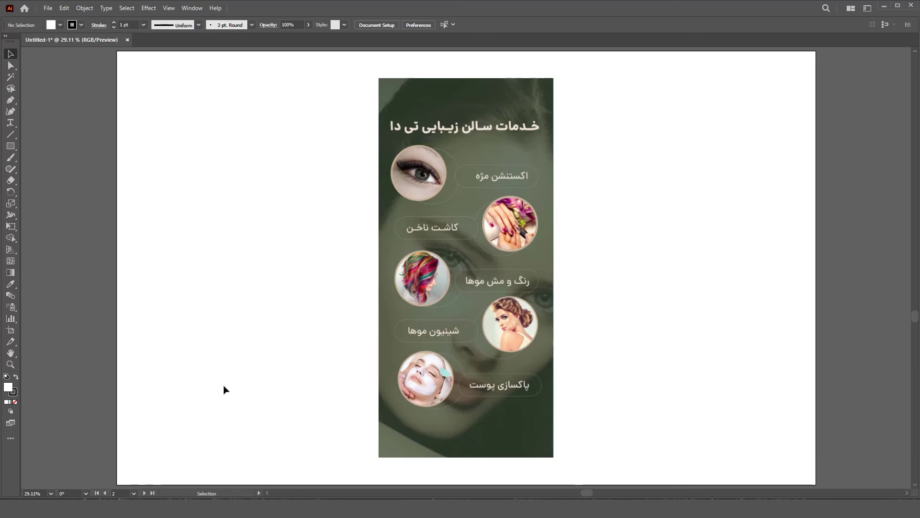
{"action": "left_click", "coordinate": [144, 492]}
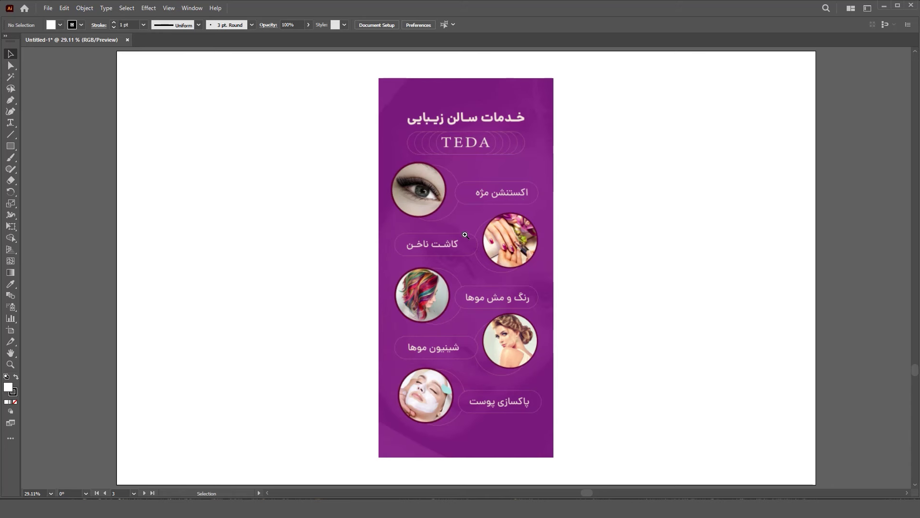
{"action": "left_click", "coordinate": [480, 196]}
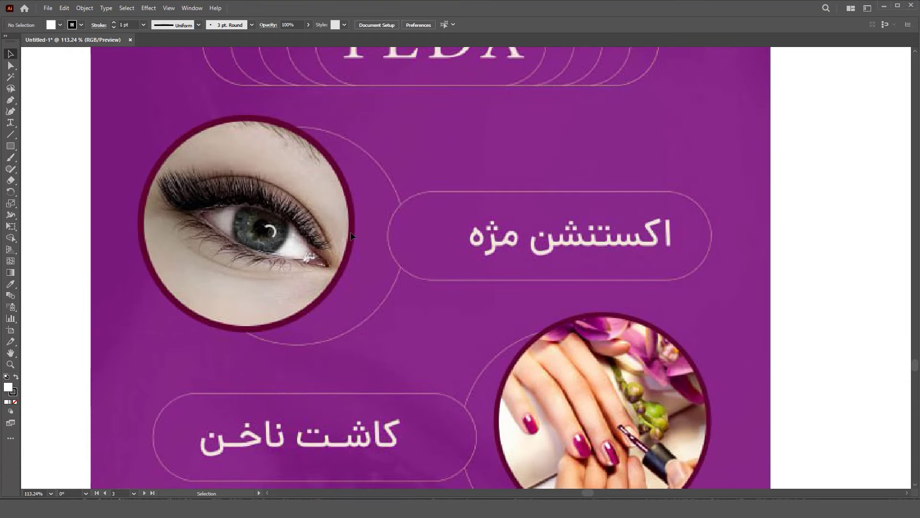
Step: Fit the whole purple TEDA poster artboard in the window with Ctrl+0
{"action": "key", "text": "ctrl+0"}
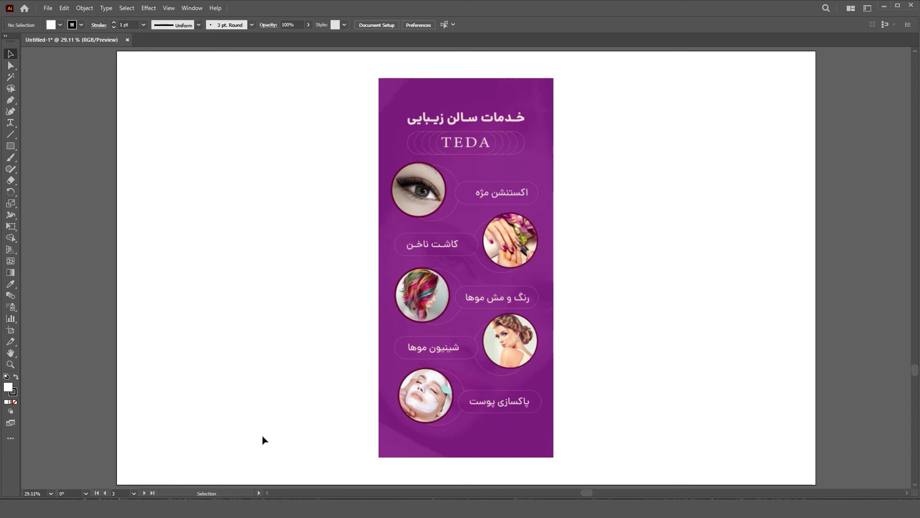
{"action": "left_click", "coordinate": [143, 493]}
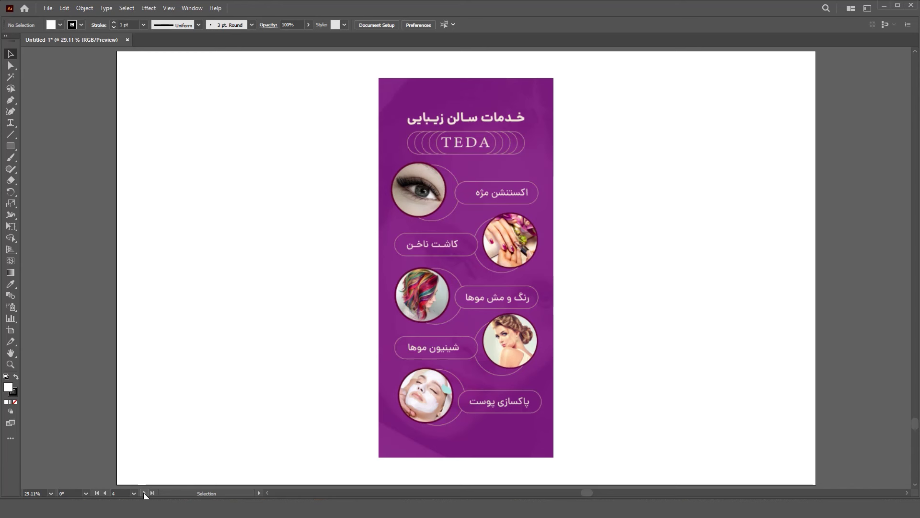
{"action": "left_click", "coordinate": [104, 493]}
{"action": "left_click", "coordinate": [144, 493]}
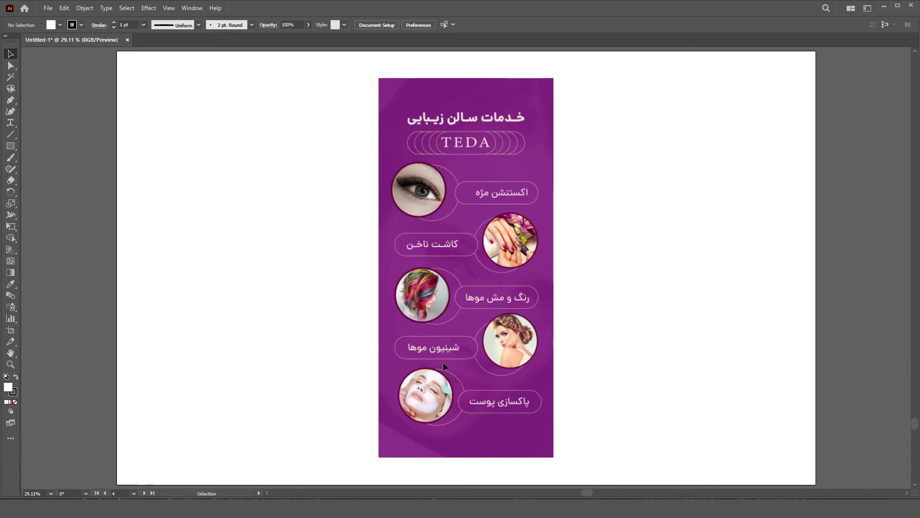
{"action": "left_click", "coordinate": [105, 493]}
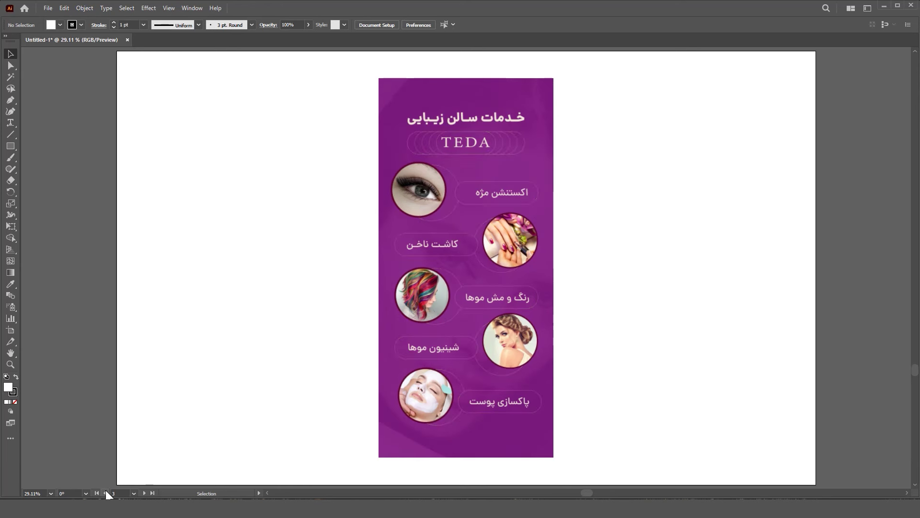
{"action": "left_click", "coordinate": [144, 492]}
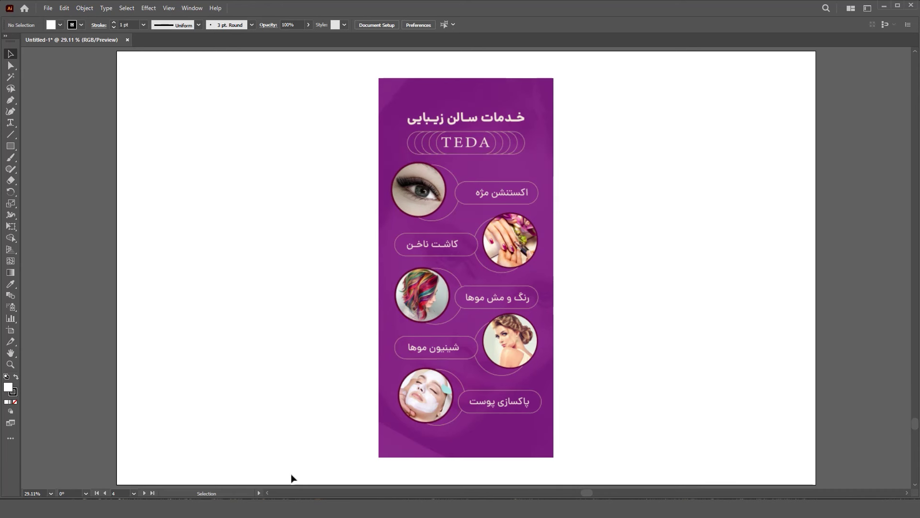
{"action": "left_click", "coordinate": [105, 493]}
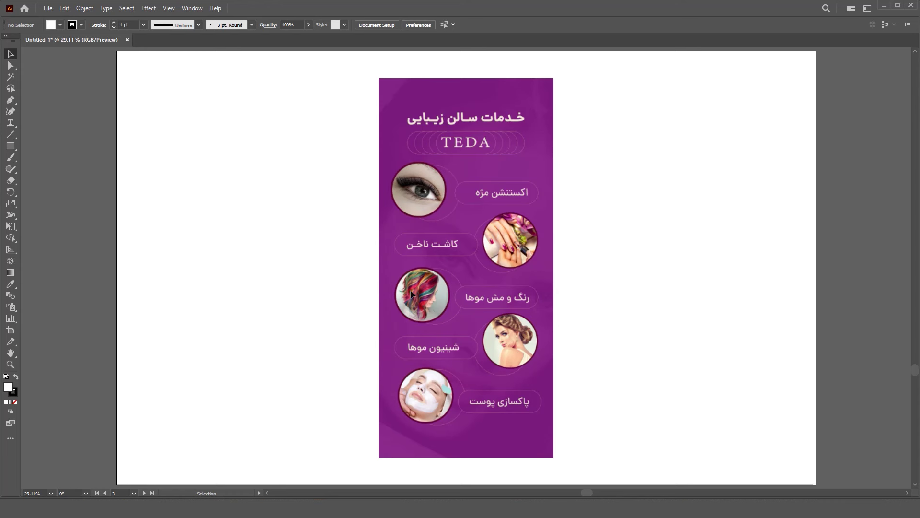
{"action": "left_click", "coordinate": [144, 493]}
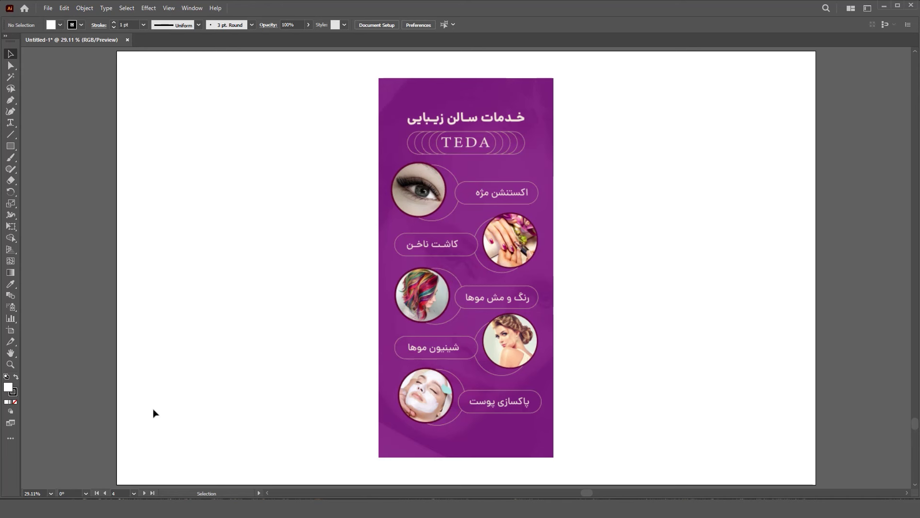
{"action": "left_click", "coordinate": [105, 493]}
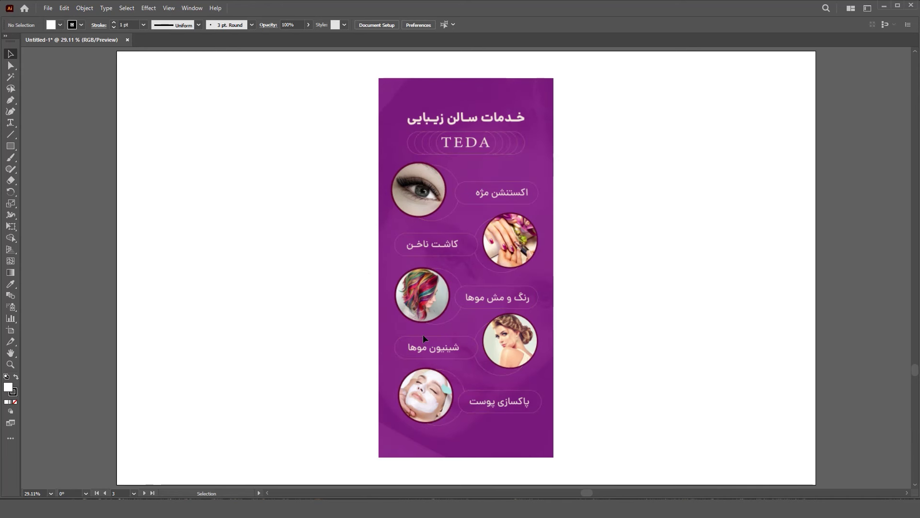
{"action": "left_click", "coordinate": [145, 492]}
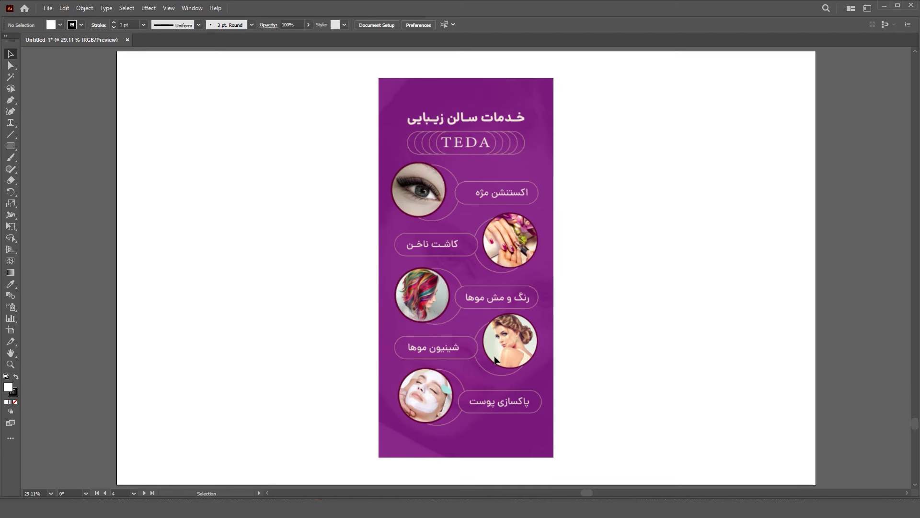
{"action": "left_click", "coordinate": [104, 493]}
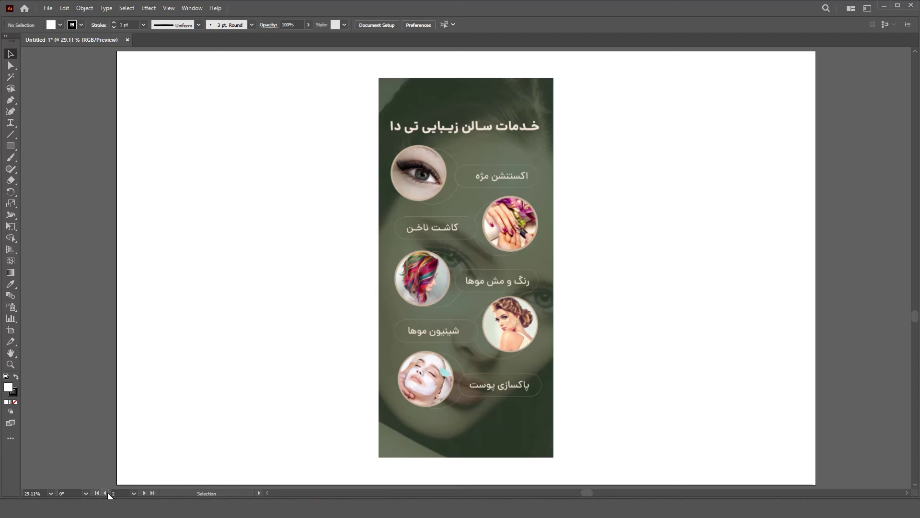
{"action": "left_click", "coordinate": [145, 493]}
{"action": "left_click", "coordinate": [145, 492]}
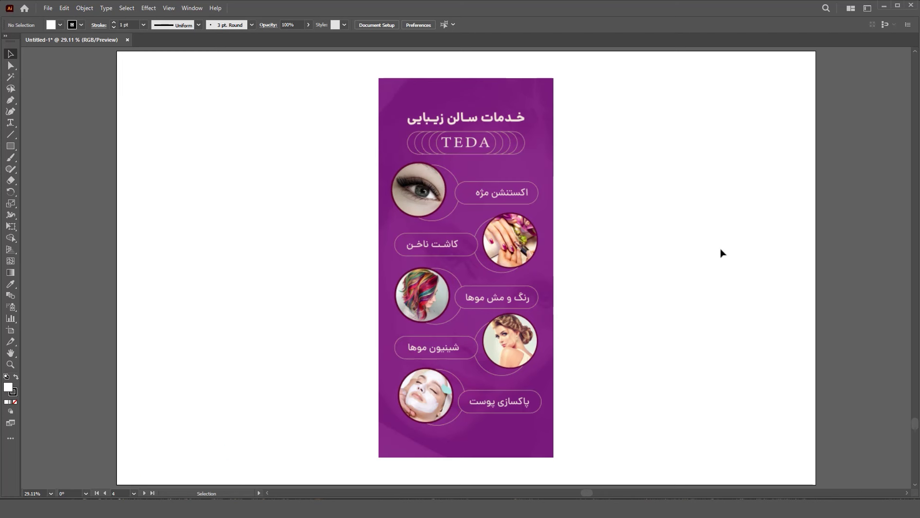
{"action": "left_click", "coordinate": [144, 493]}
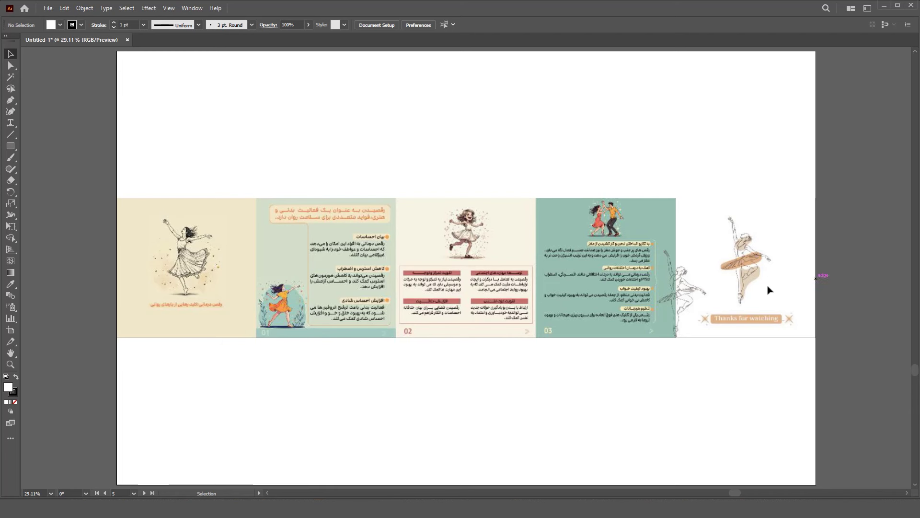
{"action": "left_click", "coordinate": [145, 492]}
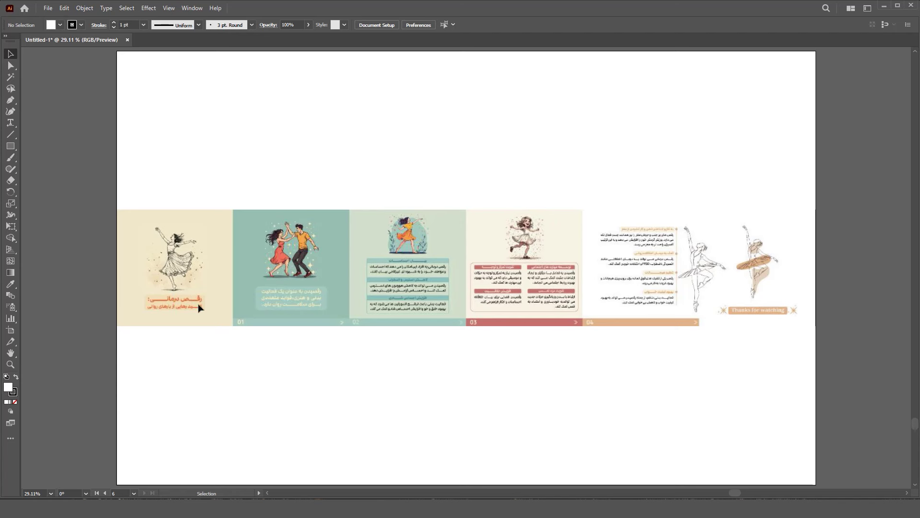
{"action": "left_click", "coordinate": [105, 493]}
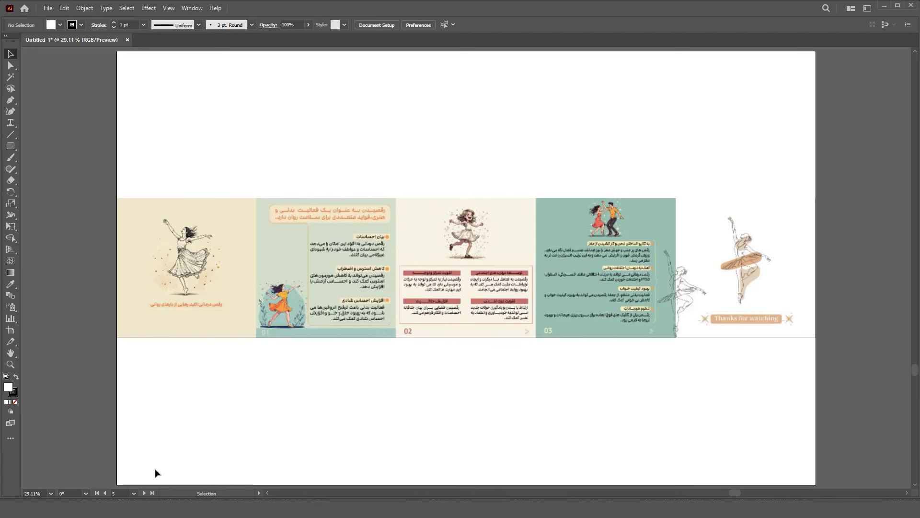
{"action": "left_click", "coordinate": [145, 493]}
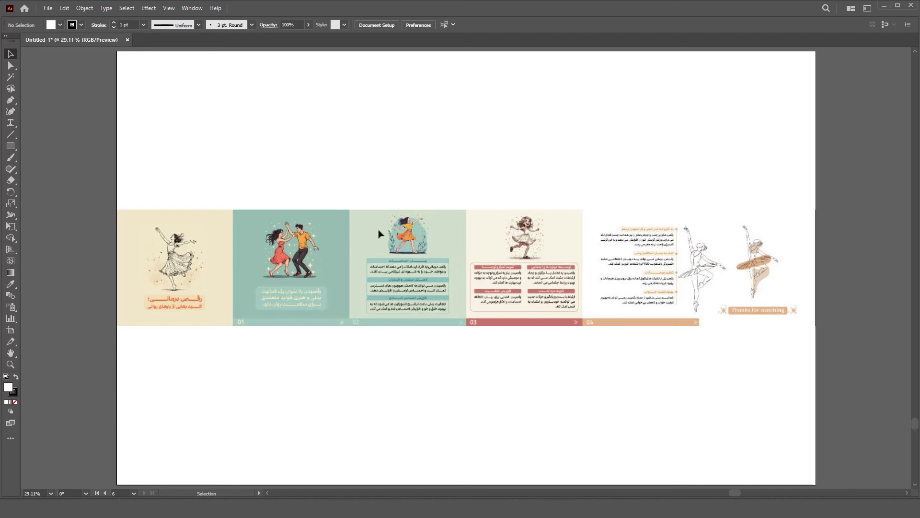
{"action": "left_click", "coordinate": [105, 493]}
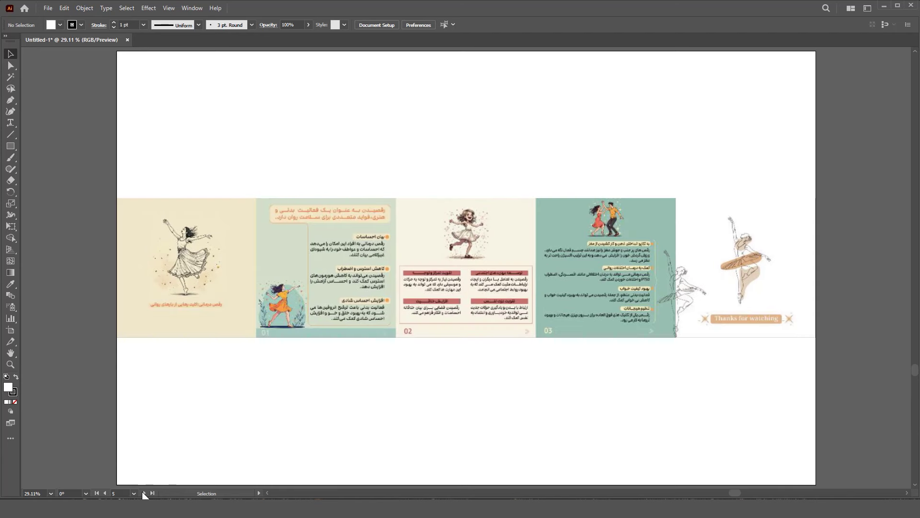
{"action": "left_click", "coordinate": [145, 493]}
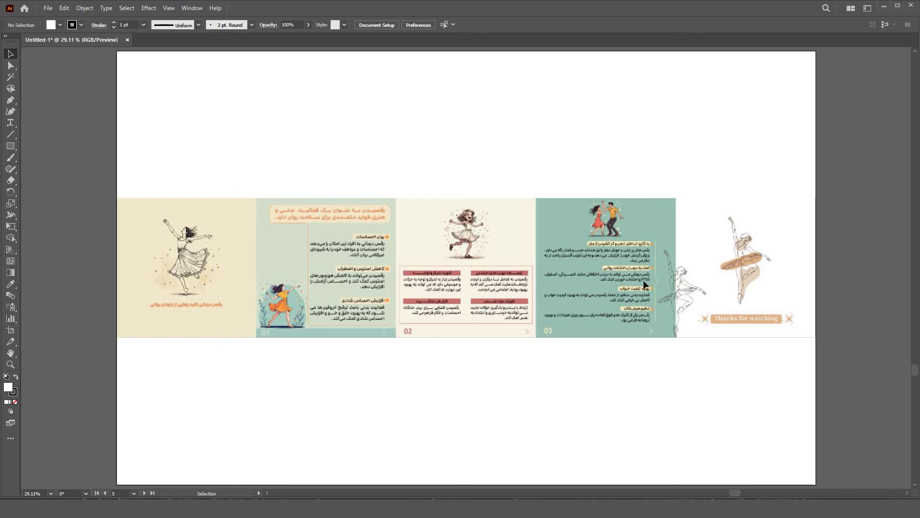
{"action": "left_click", "coordinate": [143, 492]}
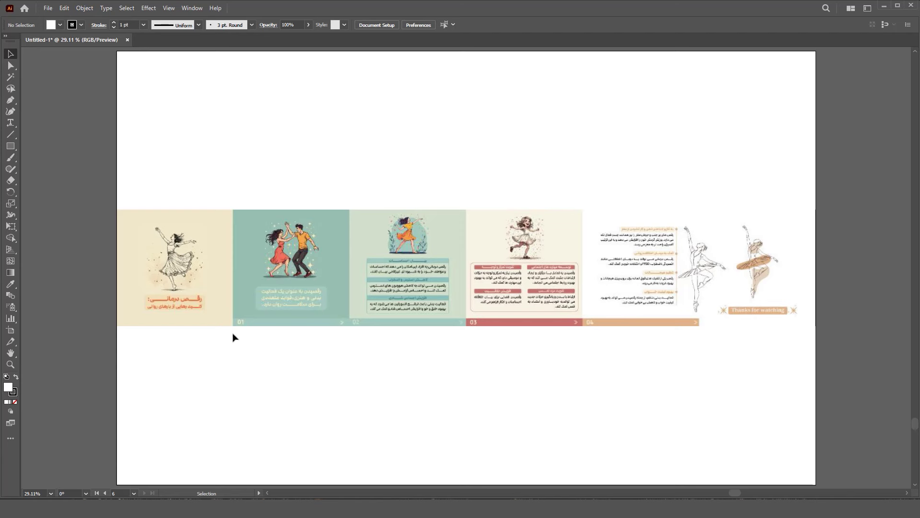
{"action": "left_click", "coordinate": [105, 493]}
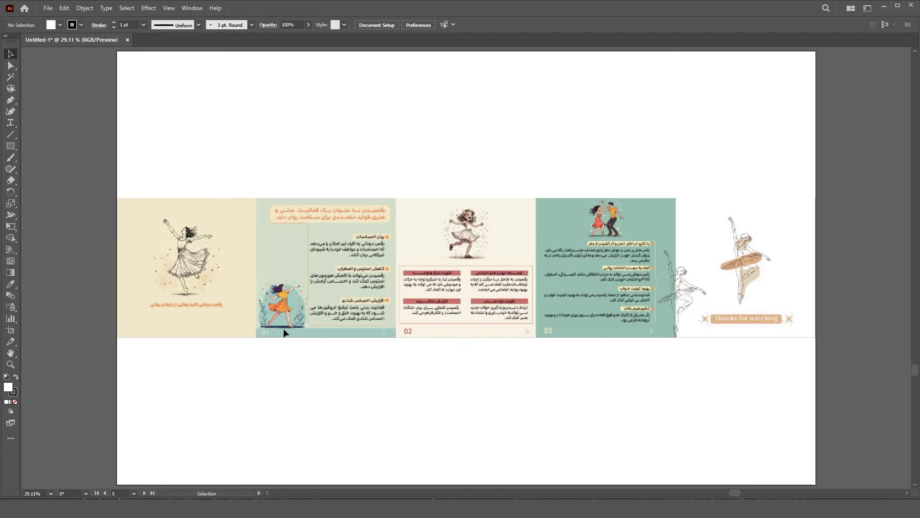
{"action": "key", "text": "Page_Down"}
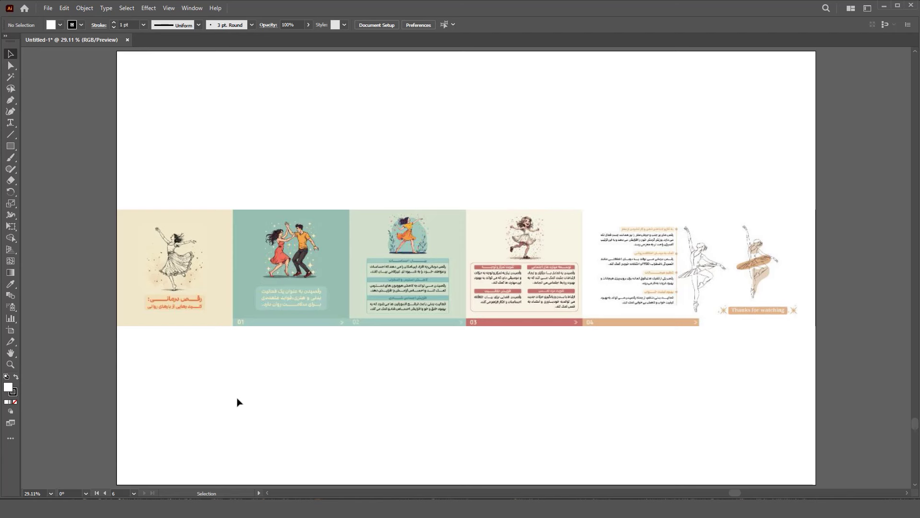
Step: Compare the two dance-therapy slide layouts on artboards 5 and 6, ending on artboard 6
{"action": "left_click", "coordinate": [105, 492]}
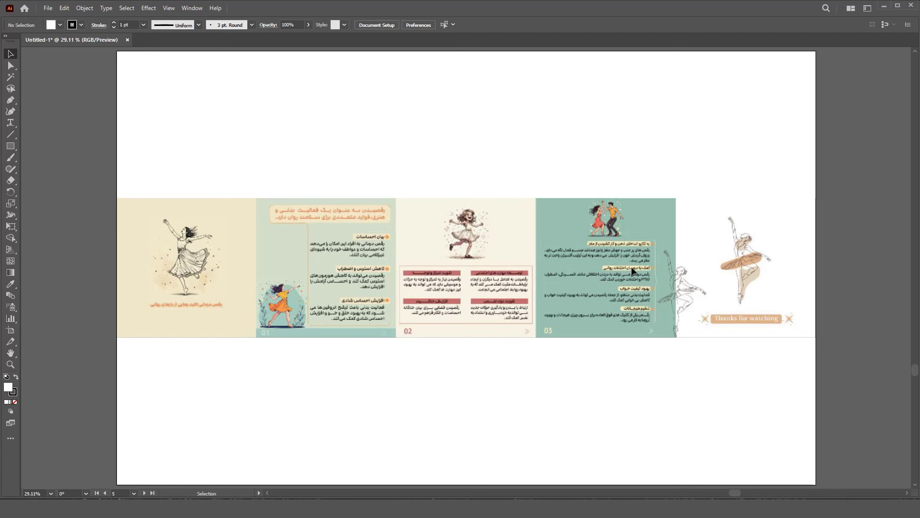
{"action": "left_click", "coordinate": [144, 492]}
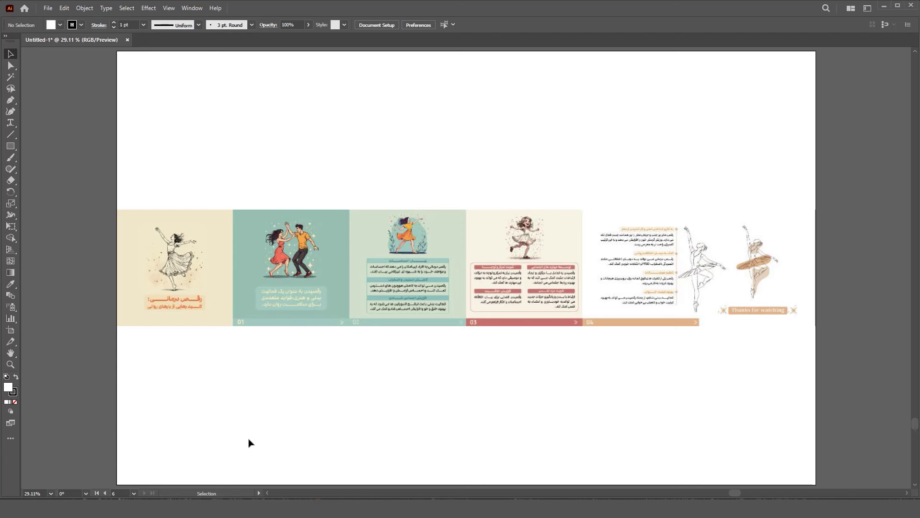
{"action": "left_click", "coordinate": [105, 492]}
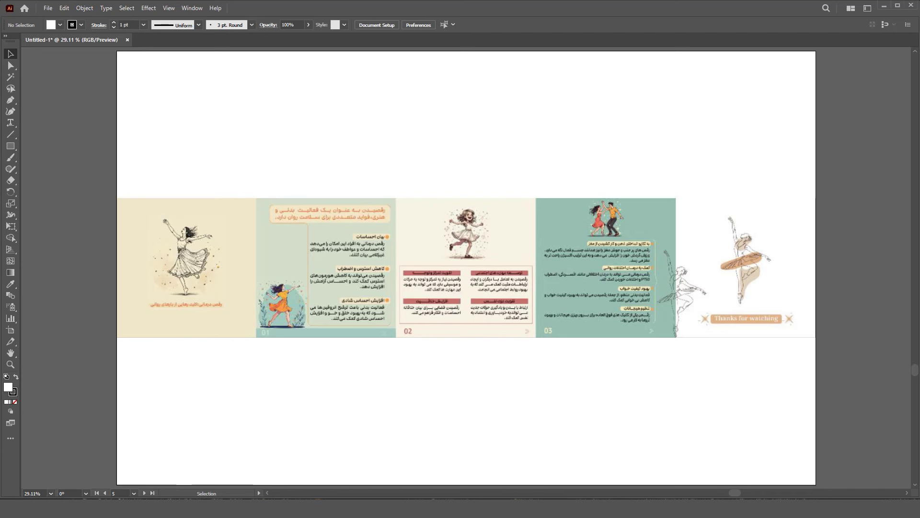
{"action": "left_click", "coordinate": [146, 493]}
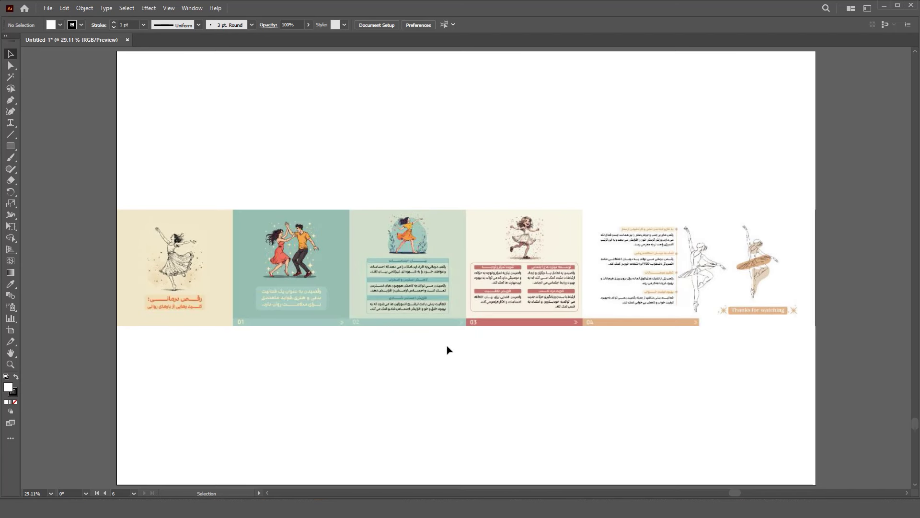